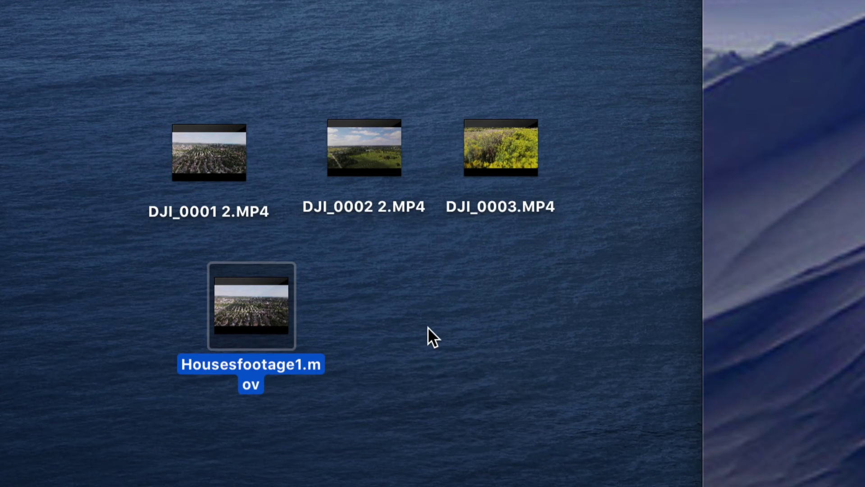
Step: Rearrange the desktop icons of DJI_0001 2.MP4, DJI_0002 2.MP4 and DJI_0003.MP4 into a closer row
left_click(423, 324)
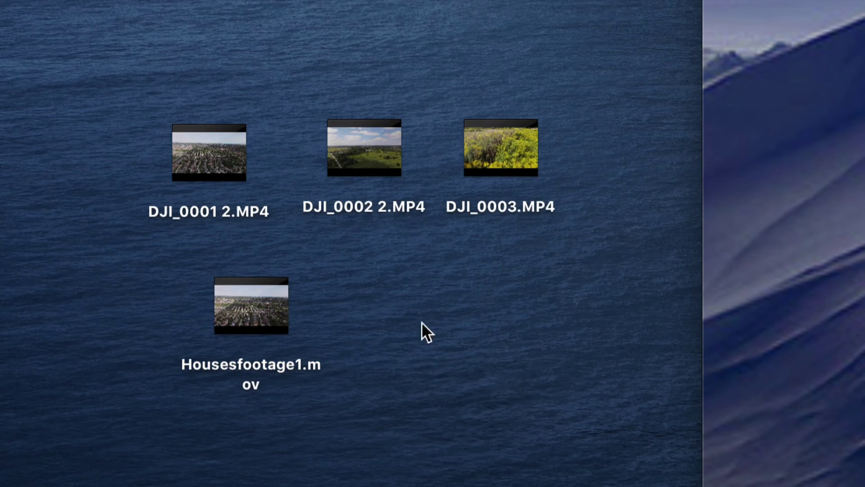
left_click(228, 165)
left_click(350, 161)
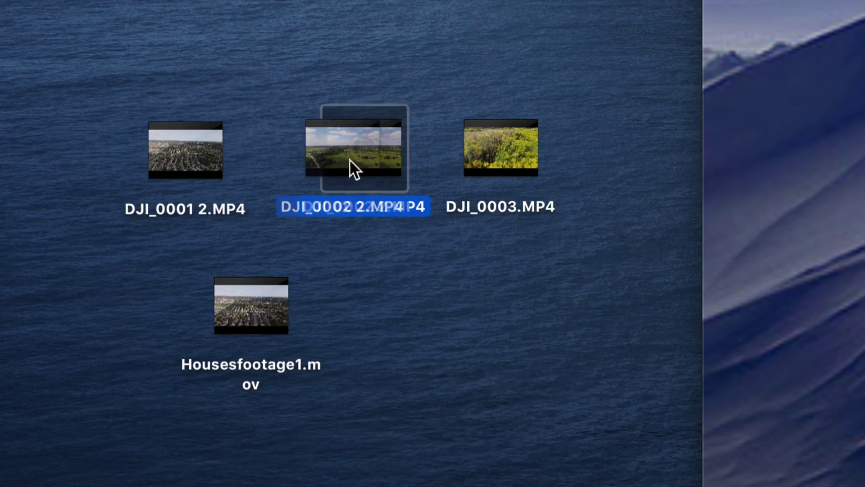
left_click_drag(498, 145, 436, 153)
left_click(408, 259)
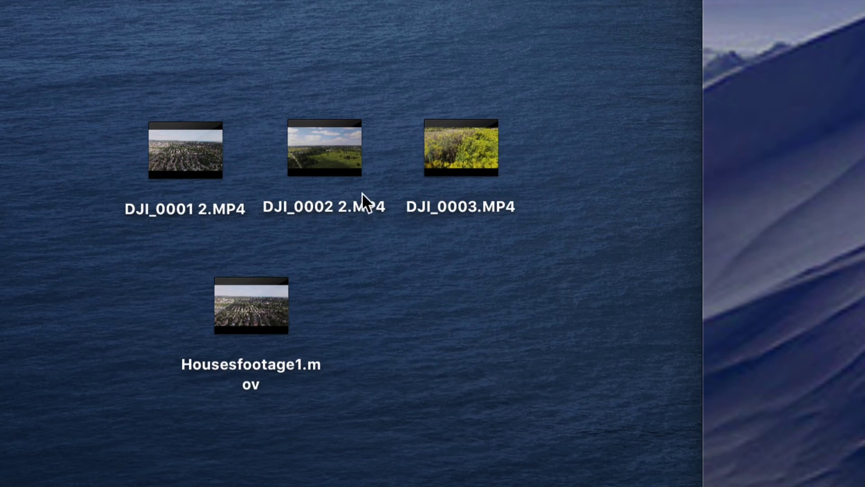
mouse_move(352, 167)
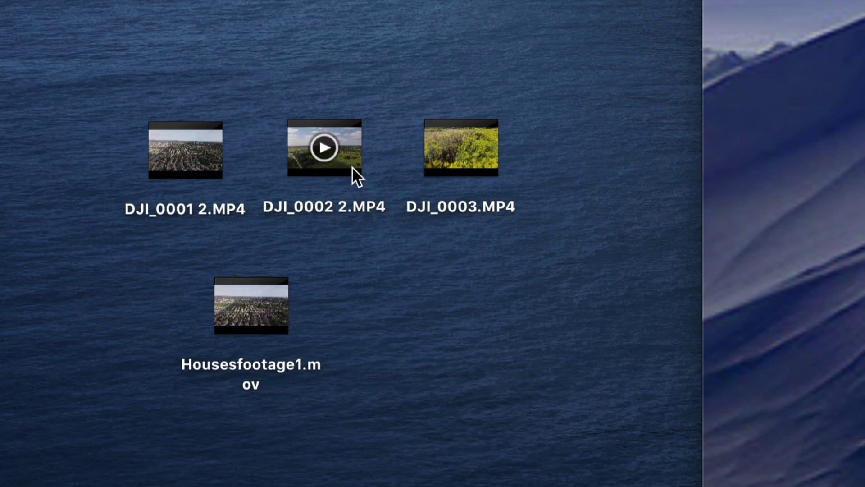
Step: Open the desktop video DJI_0003.MP4 with QuickTime Player
right_click(432, 153)
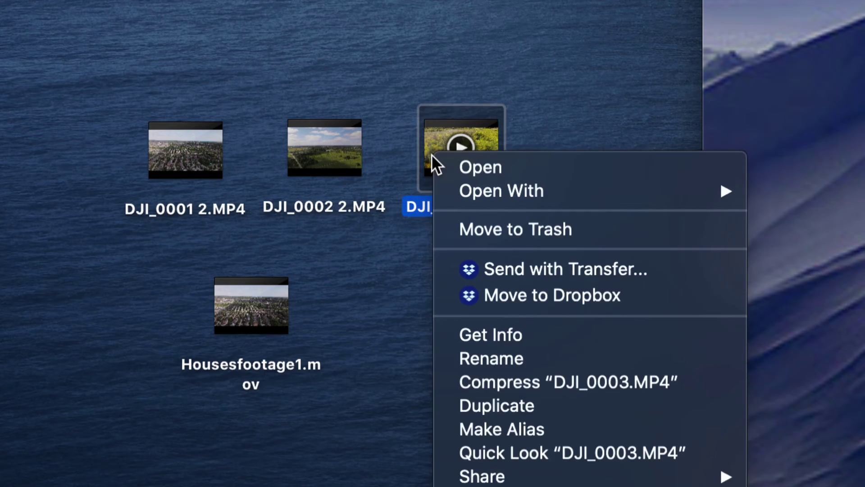
mouse_move(474, 199)
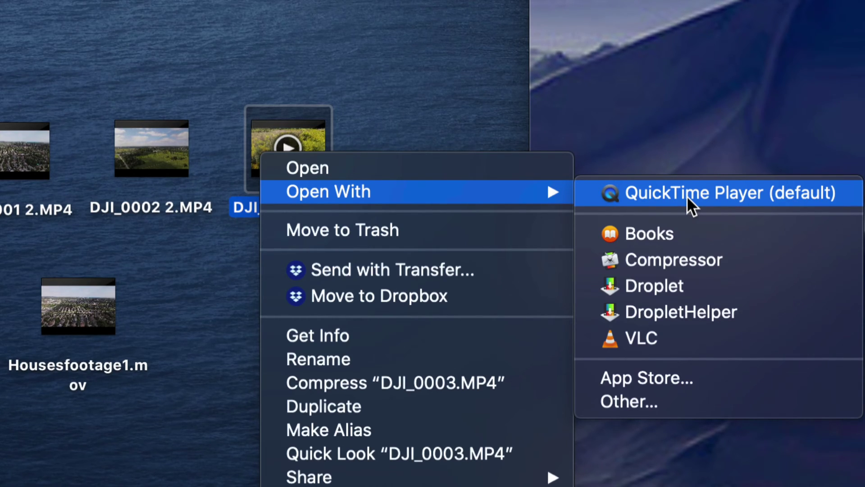
left_click(688, 198)
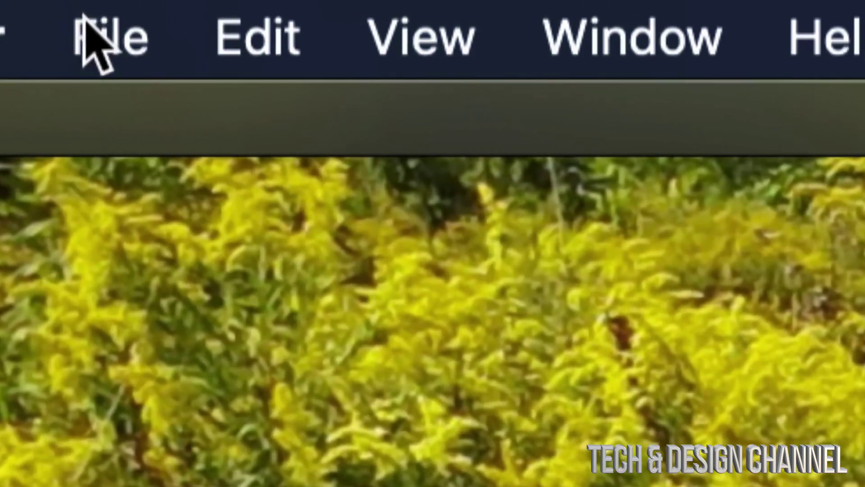
Step: Export the open video at 1080p to the Desktop under the name saidjasiojdoisajdoisa.mov, without HEVC
left_click(110, 43)
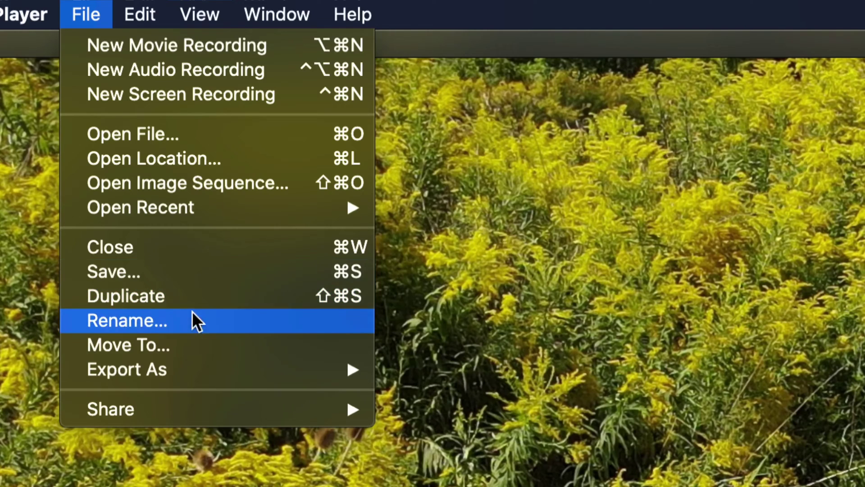
mouse_move(179, 364)
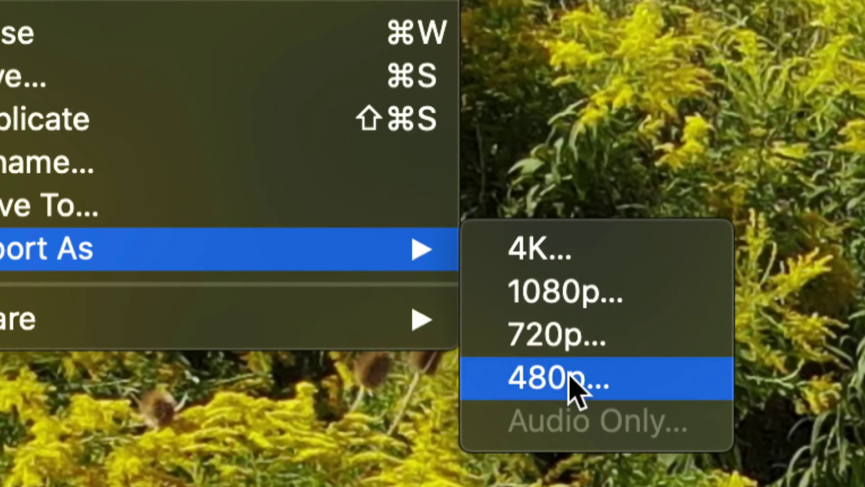
left_click(557, 350)
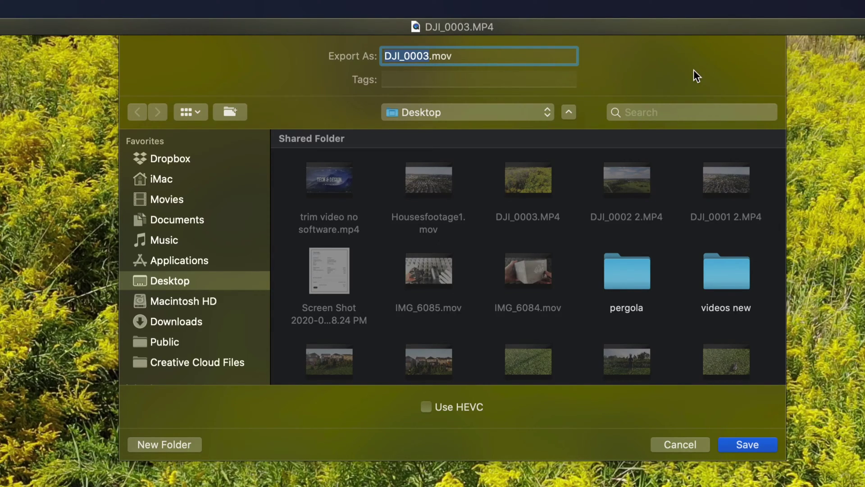
type("saidjasiojdoisajdoisa")
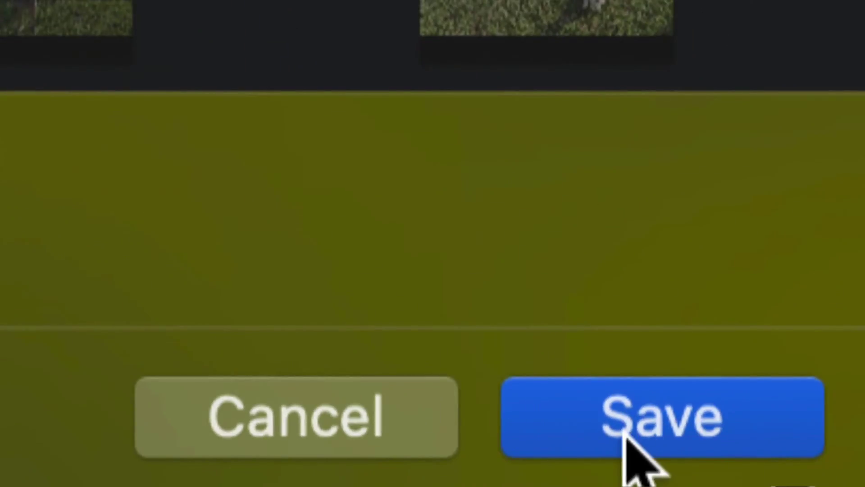
left_click(627, 435)
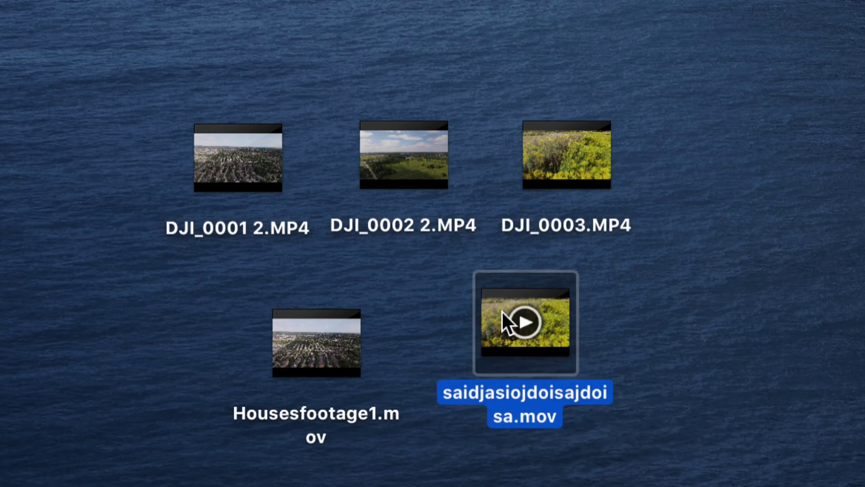
Step: Open the file information of saidjasiojdoisajdoisa.mov on the desktop and check its dimensions and size on disk
left_click(595, 359)
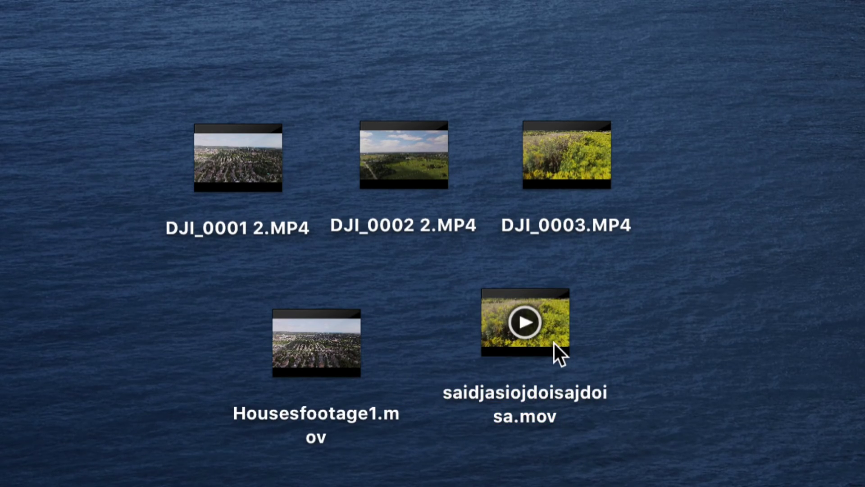
right_click(559, 355)
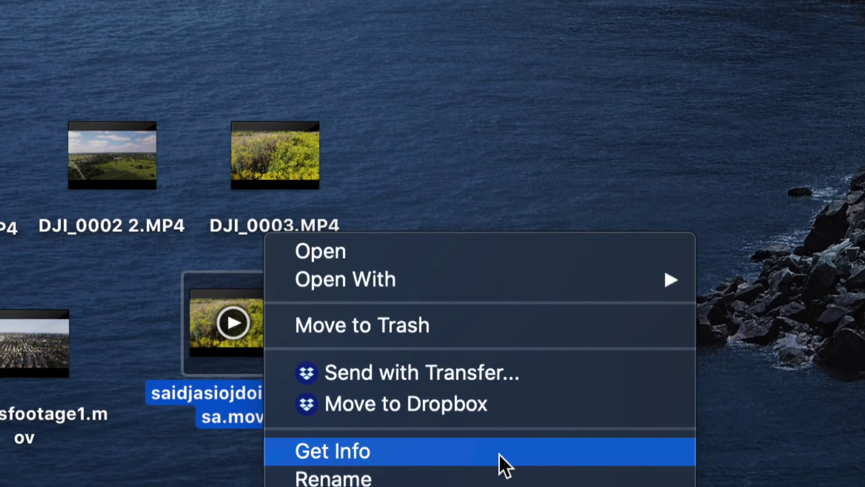
left_click(498, 453)
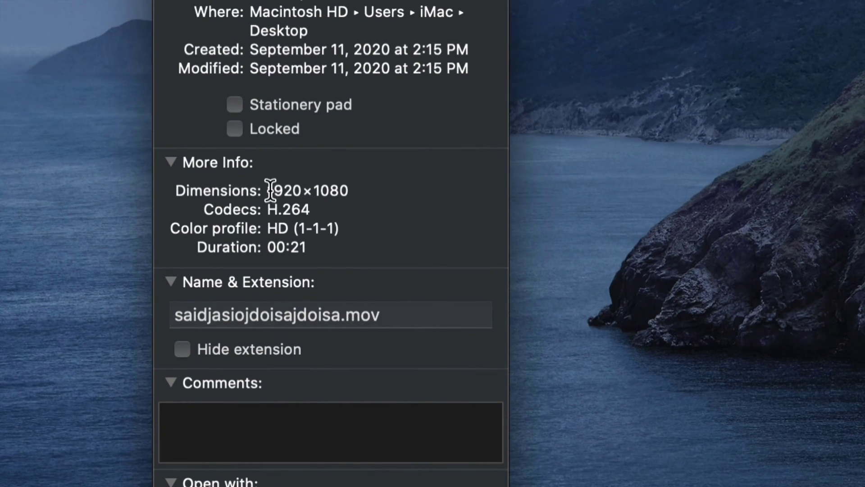
left_click_drag(269, 190, 352, 190)
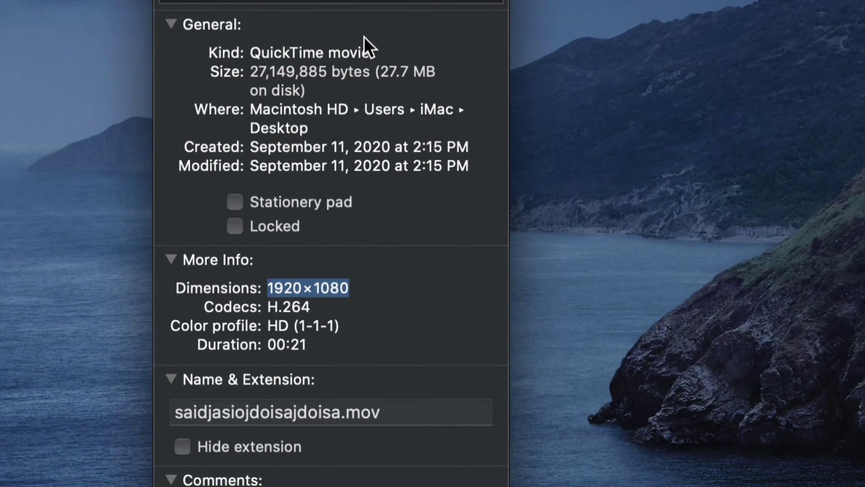
left_click_drag(380, 71, 448, 70)
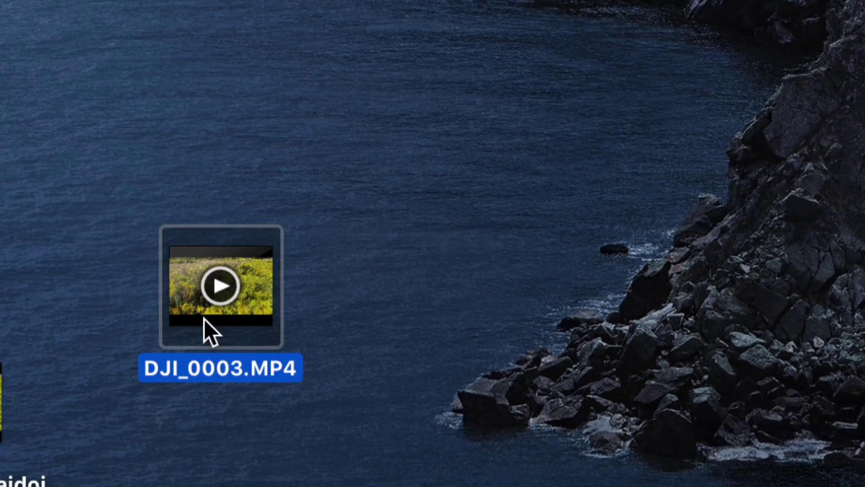
Step: Open the file information of the original DJI_0003.MP4 and compare its dimensions with those of the exported copy
right_click(204, 319)
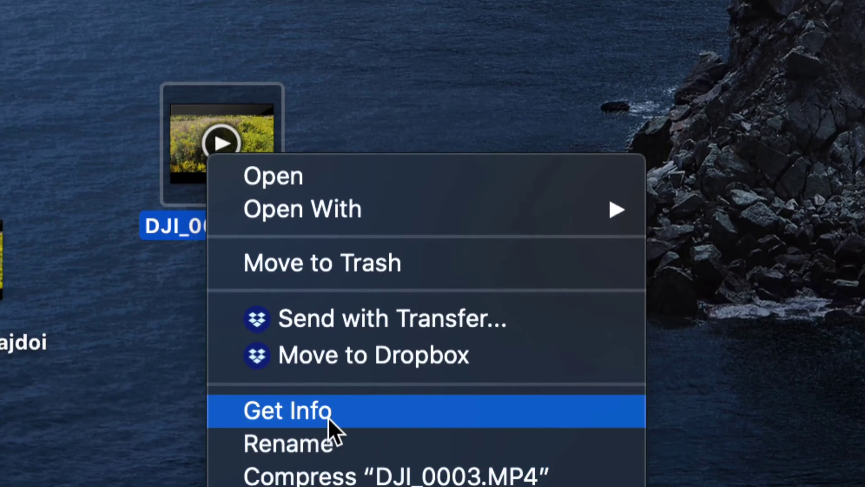
left_click(328, 469)
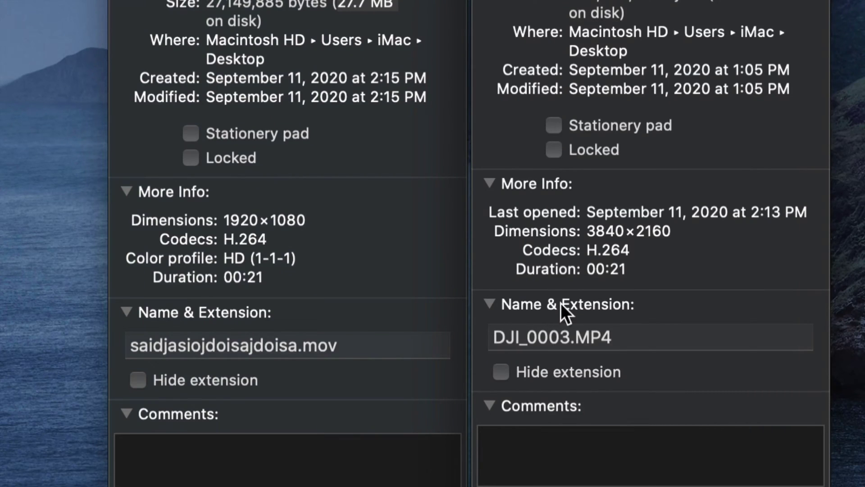
left_click_drag(671, 231, 583, 229)
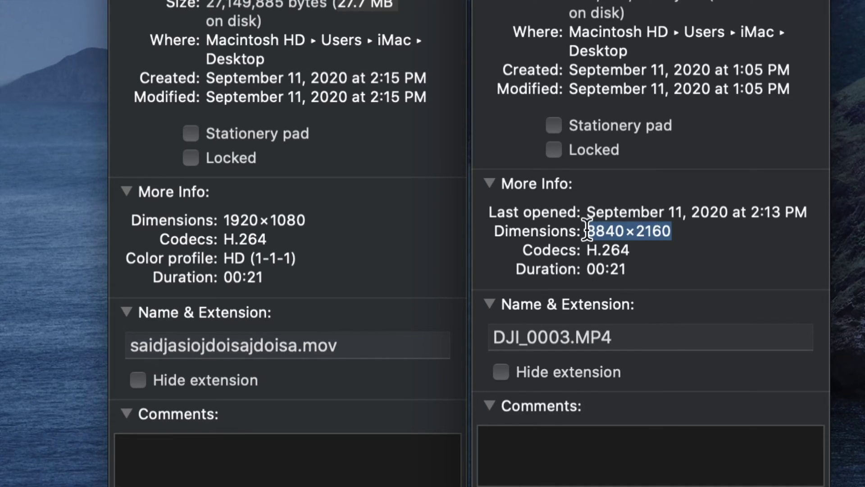
left_click_drag(308, 210, 213, 221)
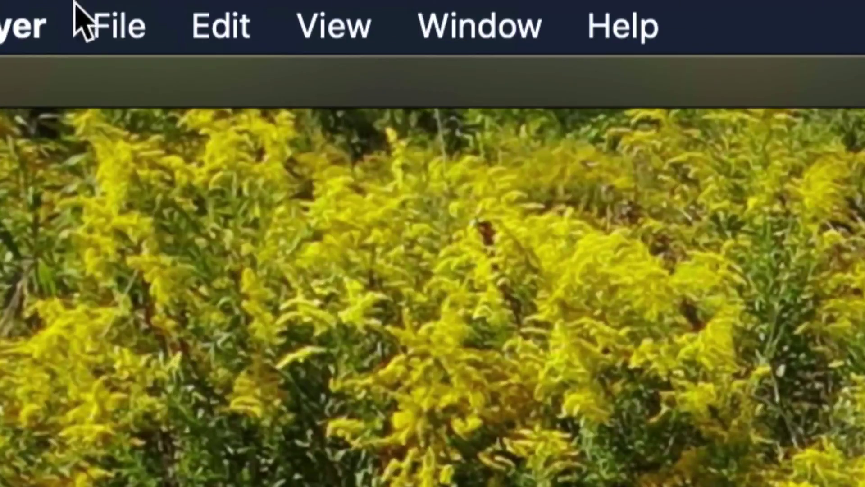
Step: Export the DJI_0003.MP4 video in QuickTime Player at 4K to the Desktop under the name akhdjashdkjash.mov, without HEVC
left_click(67, 4)
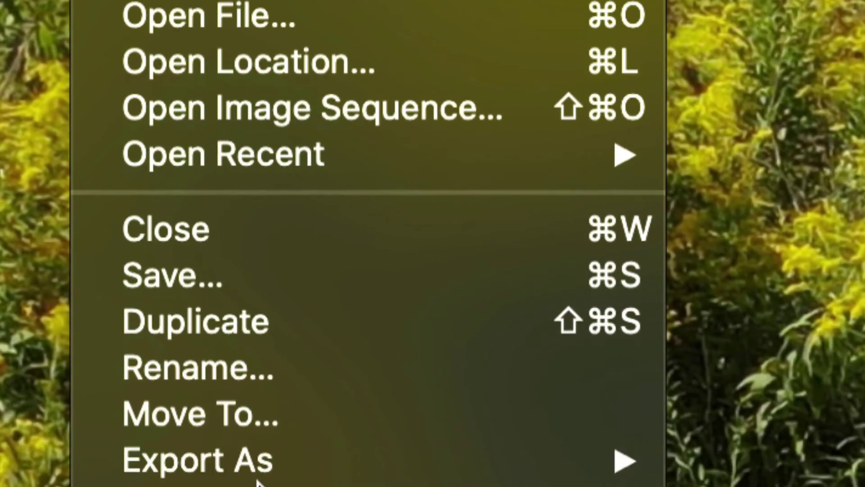
mouse_move(263, 467)
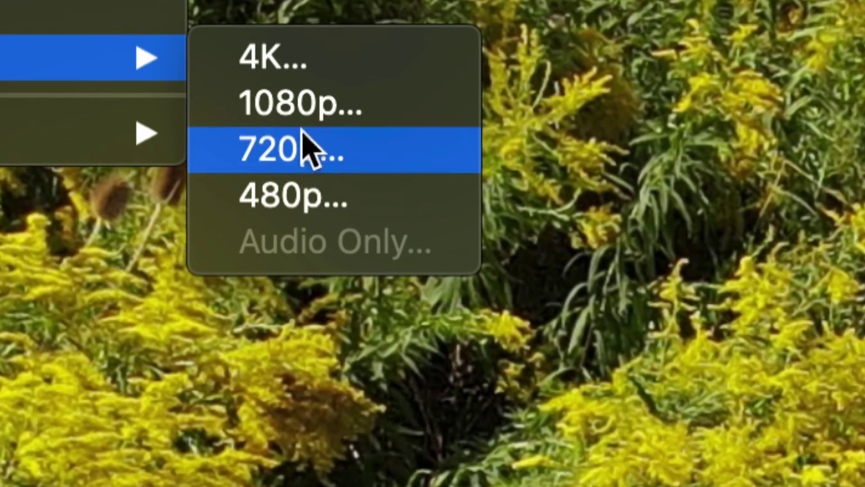
left_click(272, 63)
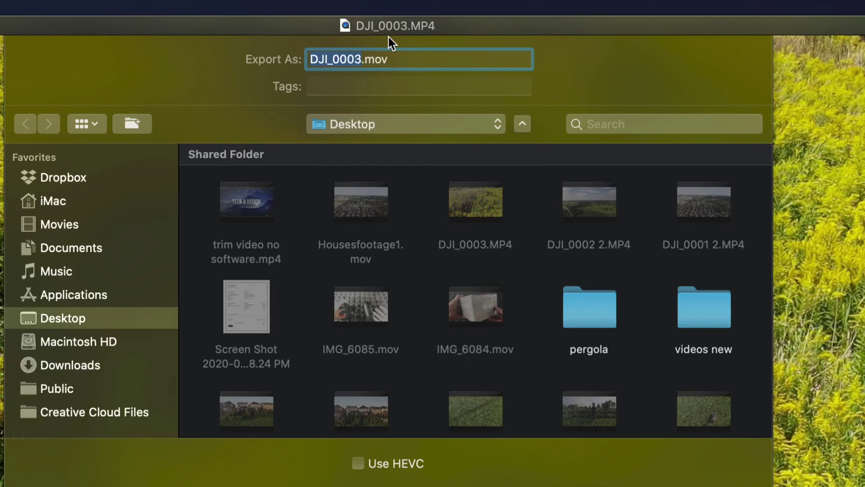
type("akhdjashdkjash")
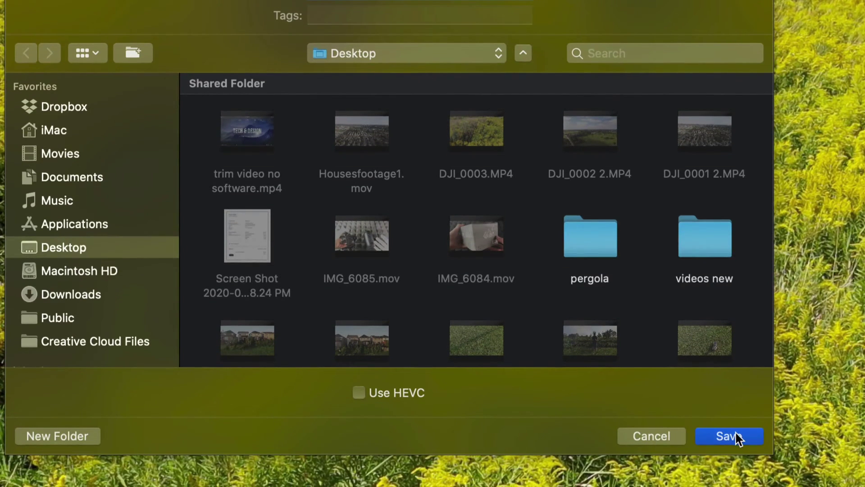
left_click(736, 433)
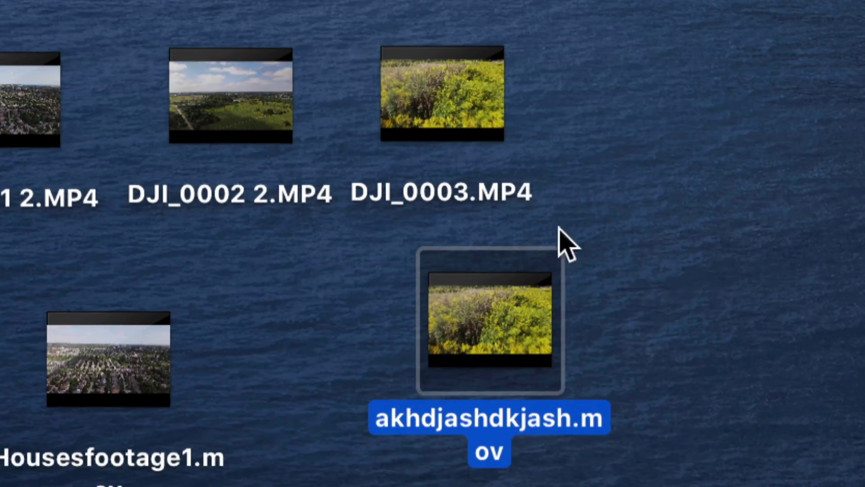
Step: Shift akhdjashdkjash.mov slightly on the desktop and check the dimensions in its file information
left_click_drag(492, 319, 462, 298)
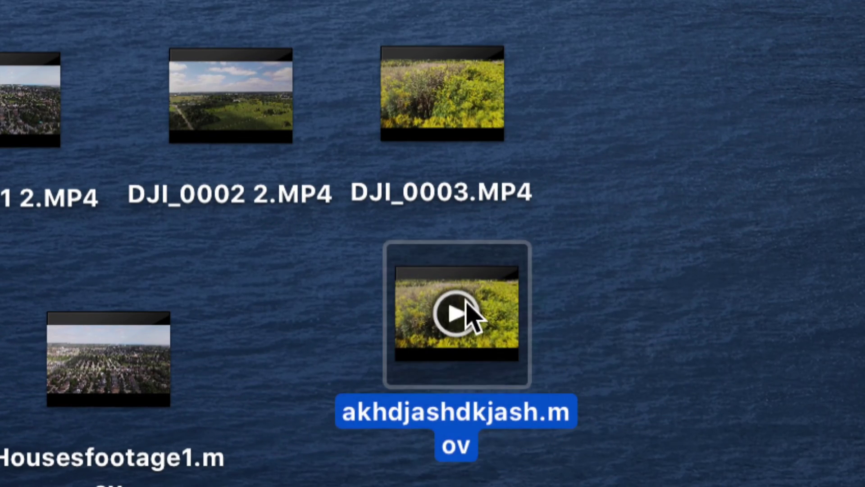
right_click(494, 299)
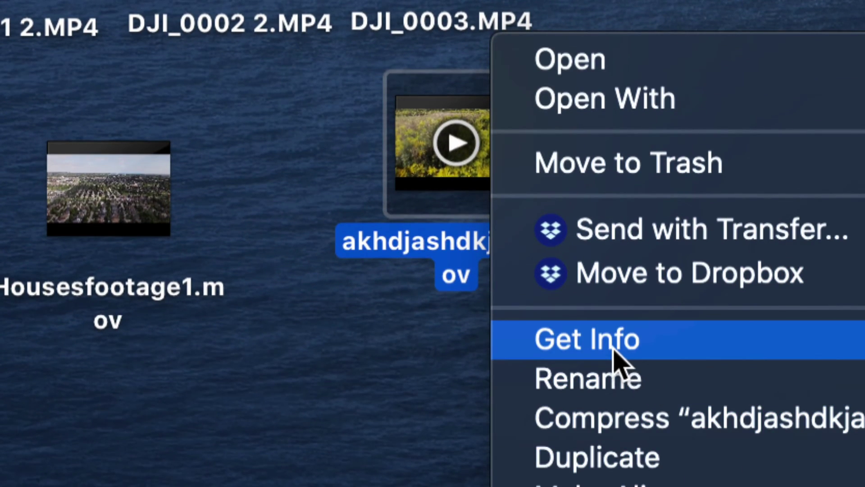
left_click(617, 353)
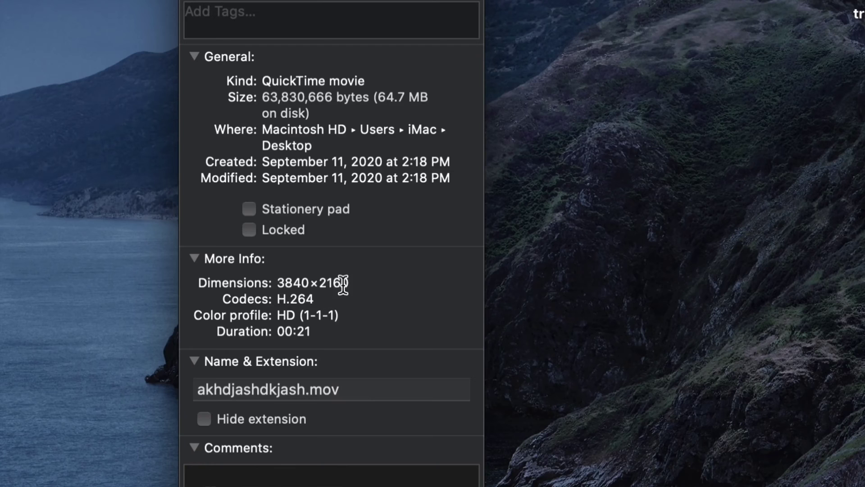
mouse_move(350, 283)
left_mouse_down()
mouse_move(252, 282)
mouse_move(353, 276)
left_mouse_up()
left_click(250, 281)
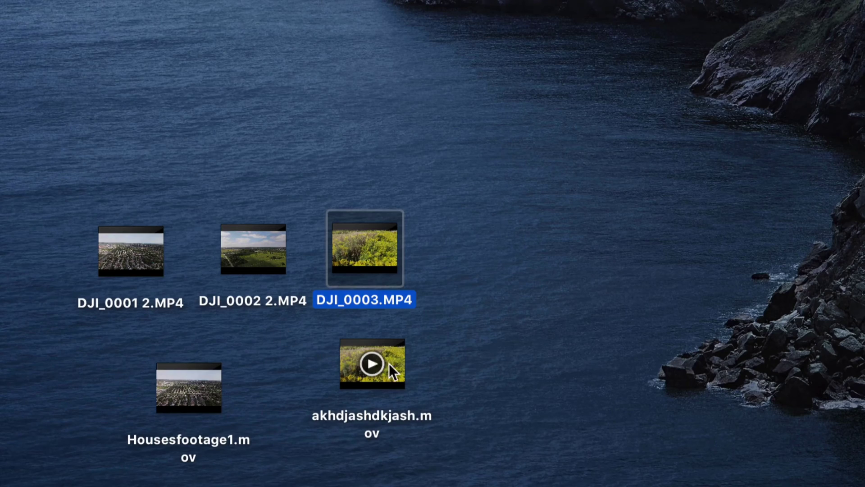
Step: Place DJI_0003.MP4 and akhdjashdkjash.mov side by side on the desktop, above the other video files
left_click_drag(389, 364, 490, 267)
left_click_drag(396, 260, 403, 215)
left_click_drag(447, 253, 468, 204)
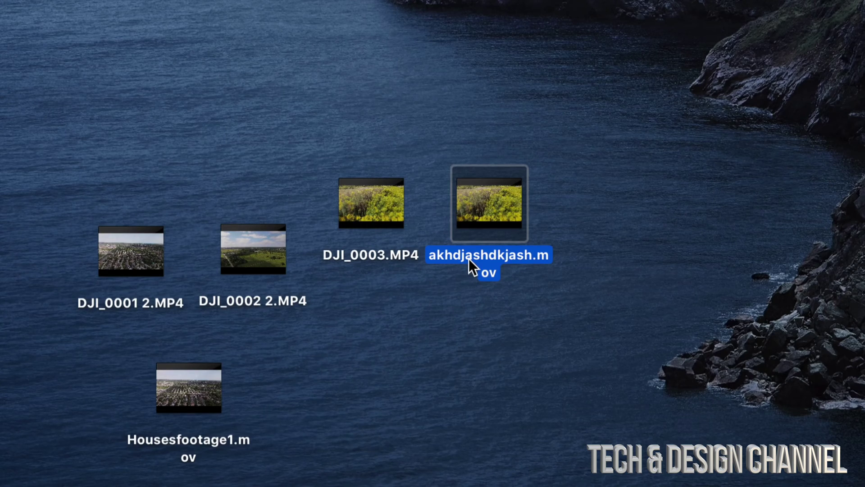
Step: Select DJI_0003.MP4 beside its 4K export and preview it with Quick Look
mouse_move(484, 224)
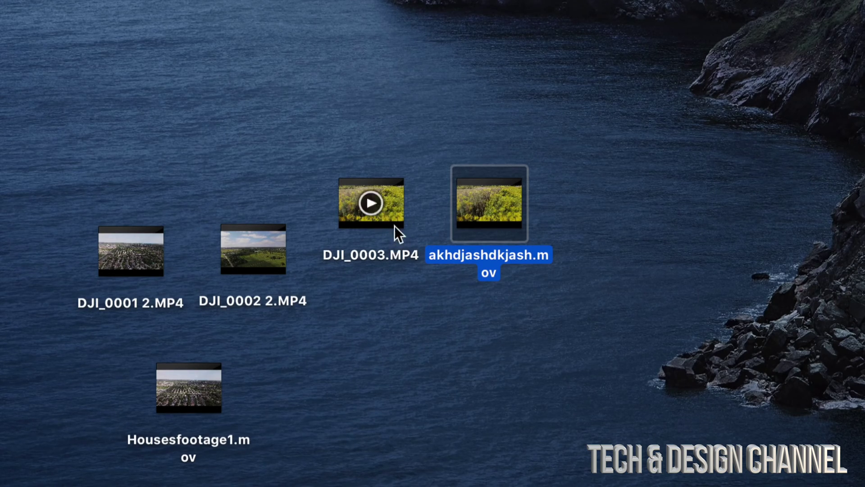
left_click(395, 219)
left_click(475, 225)
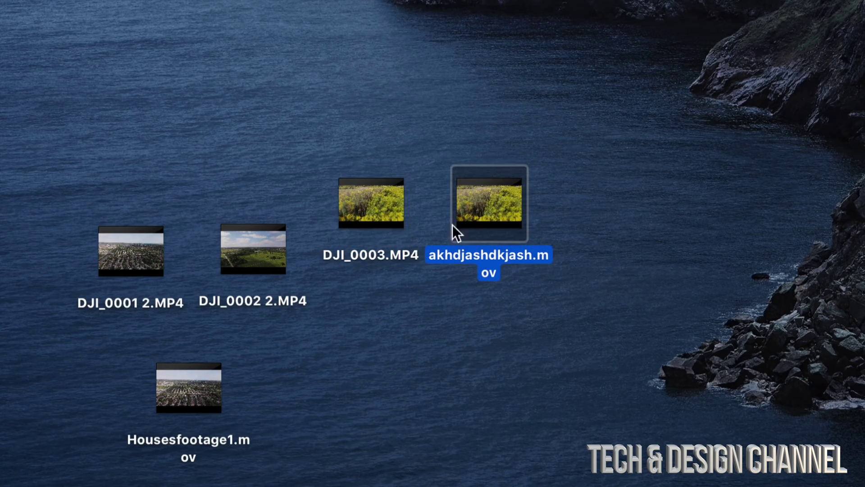
left_click(394, 223)
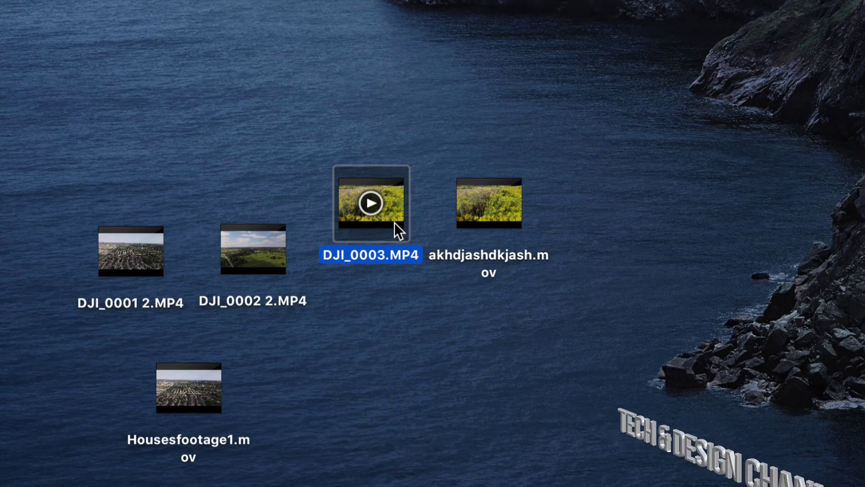
key("alt+space")
key("space")
mouse_move(390, 246)
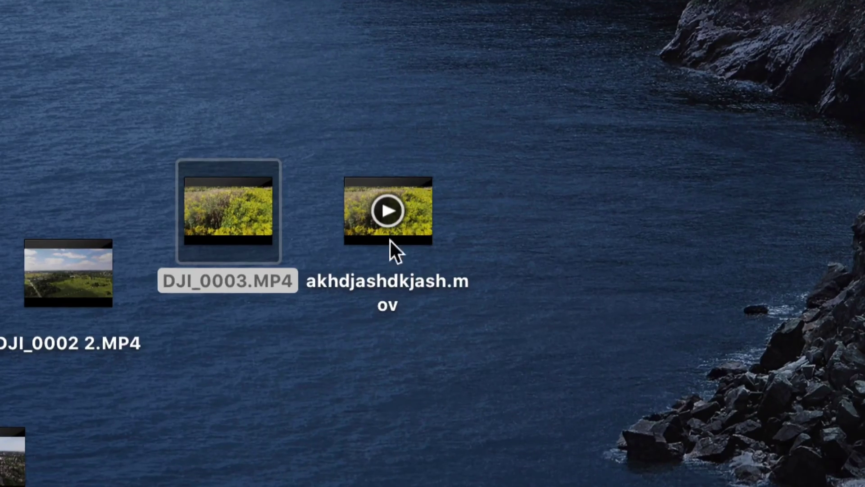
Step: Open akhdjashdkjash.mov in QuickTime Player beside DJI_0003.MP4 and compare the opening frames, bringing each window forward in turn
double_click(414, 225)
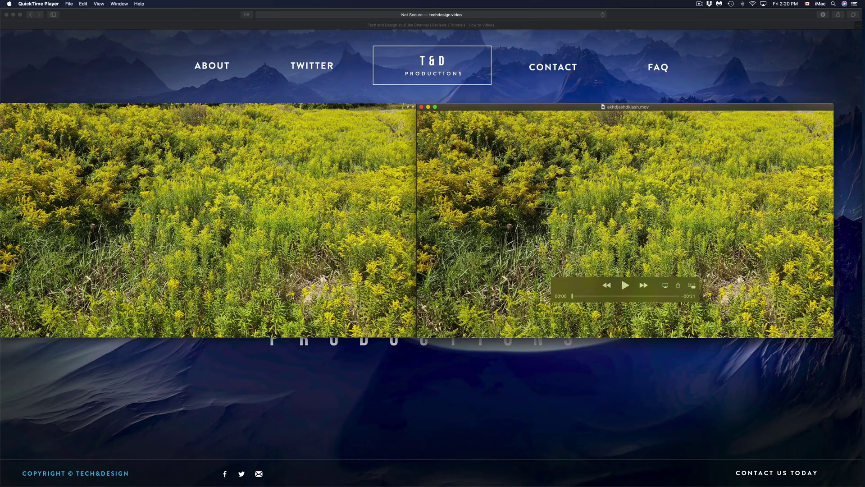
left_click(355, 235)
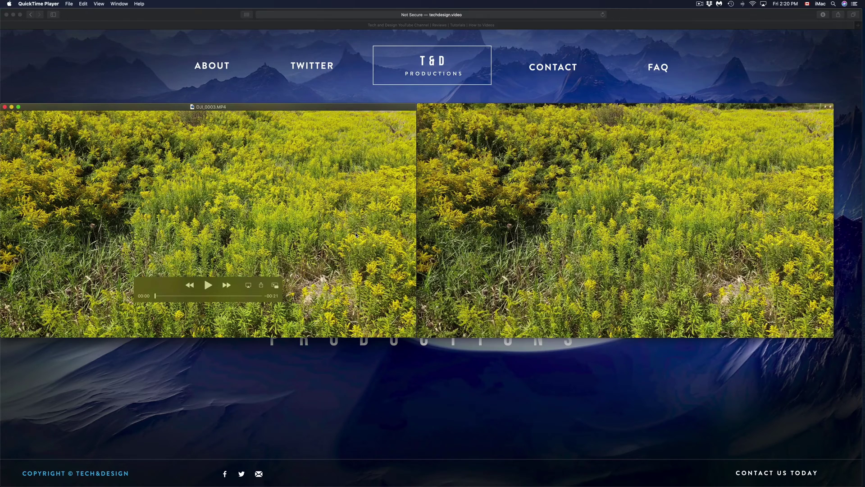
left_click(514, 222)
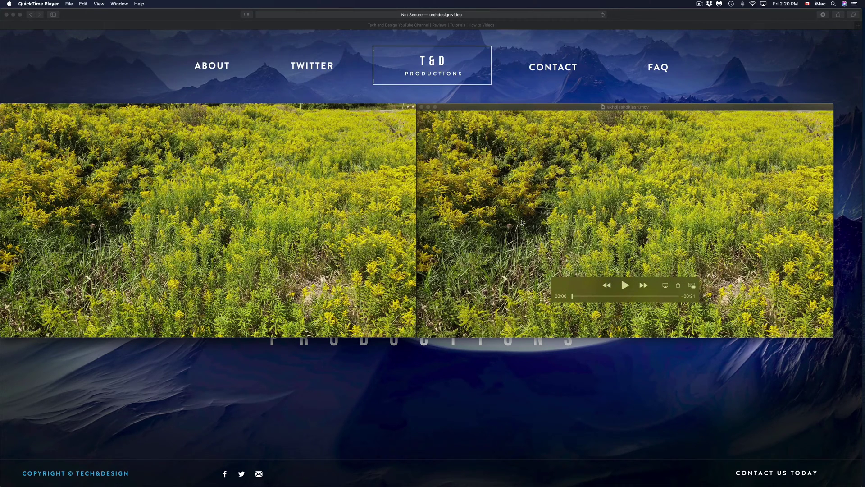
left_click(239, 247)
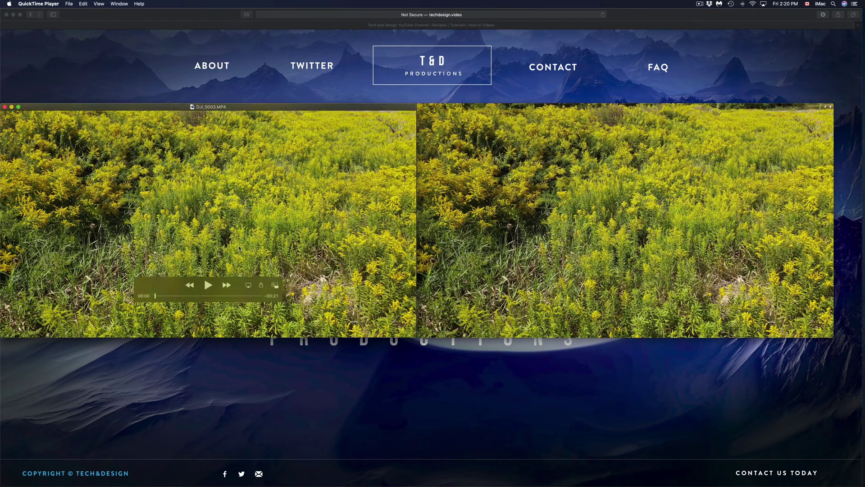
Step: Play DJI_0003.MP4 and akhdjashdkjash.mov side by side to the end and compare their picture quality
left_click(208, 285)
left_click(625, 285)
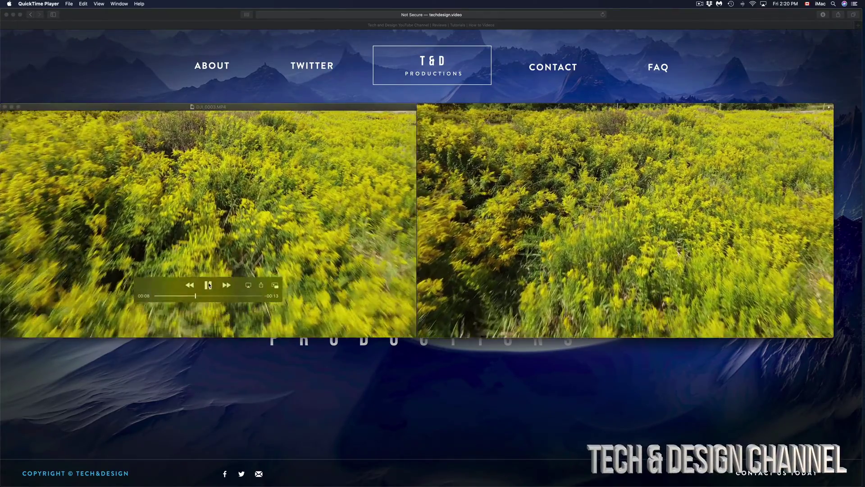
mouse_move(625, 279)
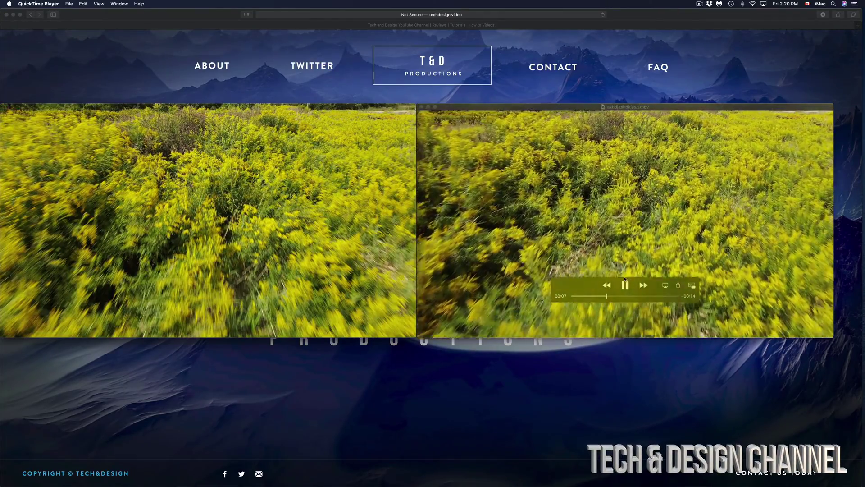
mouse_move(360, 293)
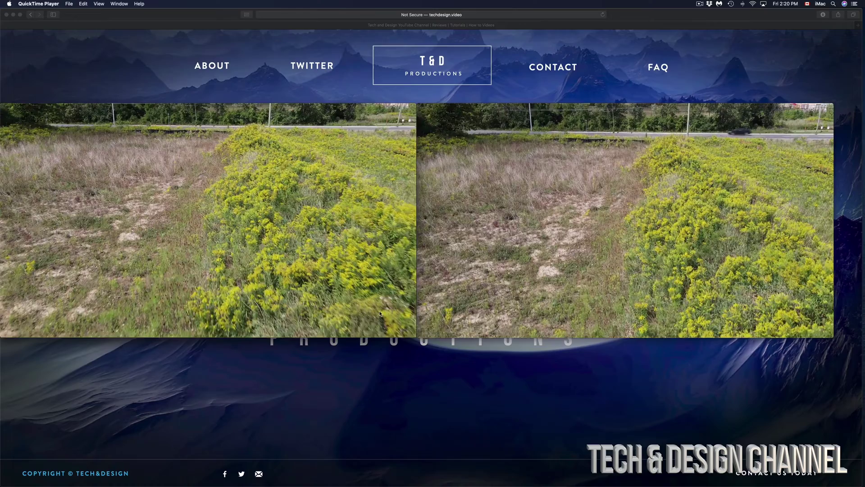
mouse_move(460, 227)
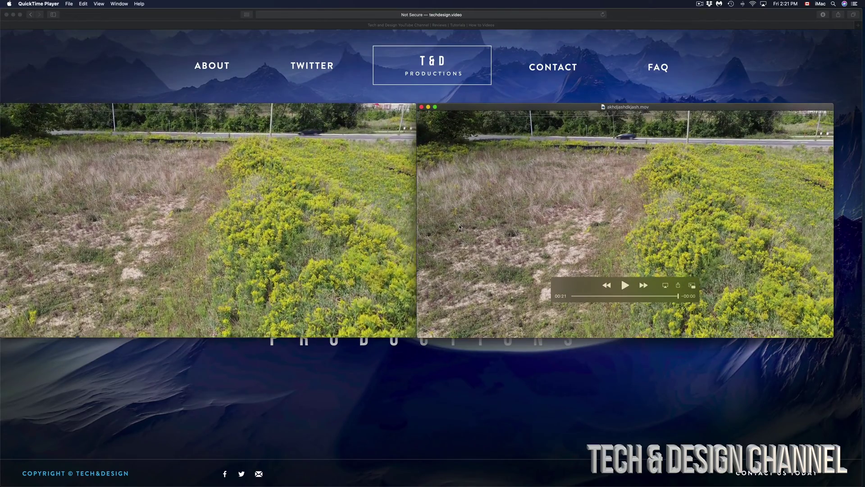
mouse_move(285, 186)
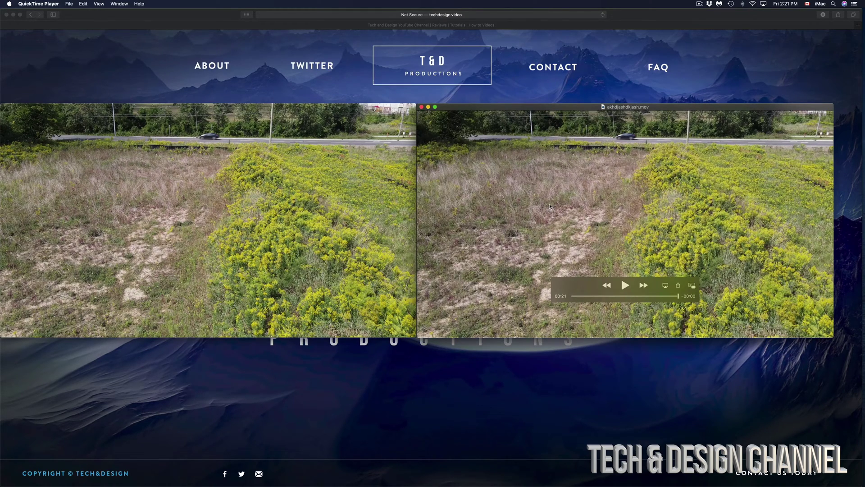
Step: Replay DJI_0003.MP4 and its 4K export from the beginning to compare the two videos again
left_click(208, 284)
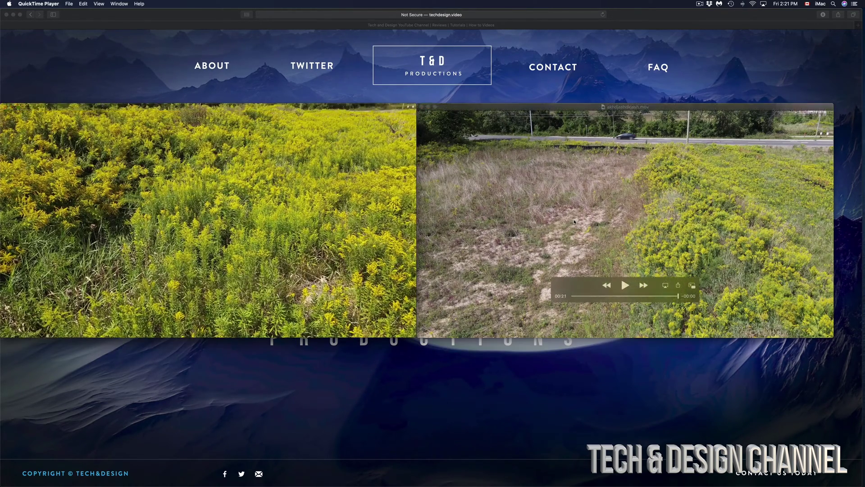
left_click(625, 285)
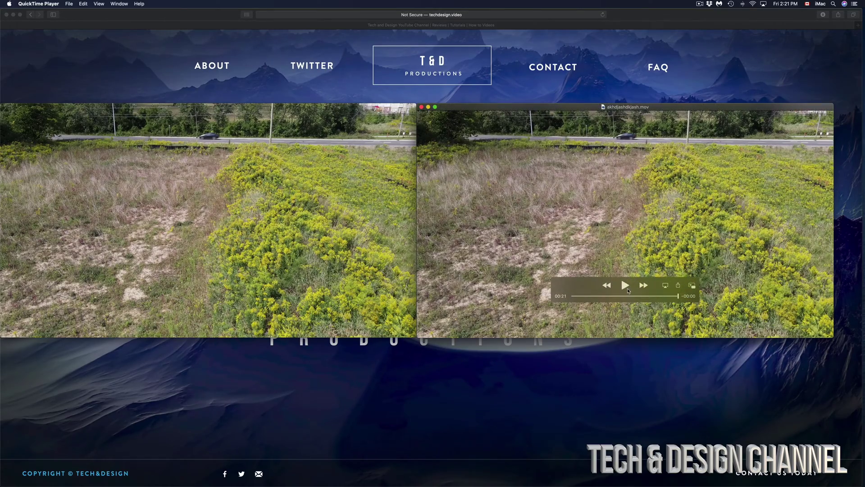
left_click(627, 288)
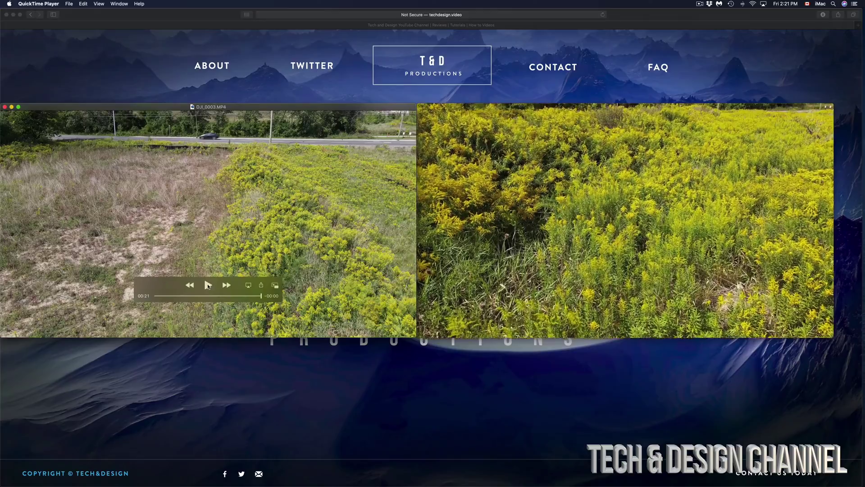
left_click(208, 285)
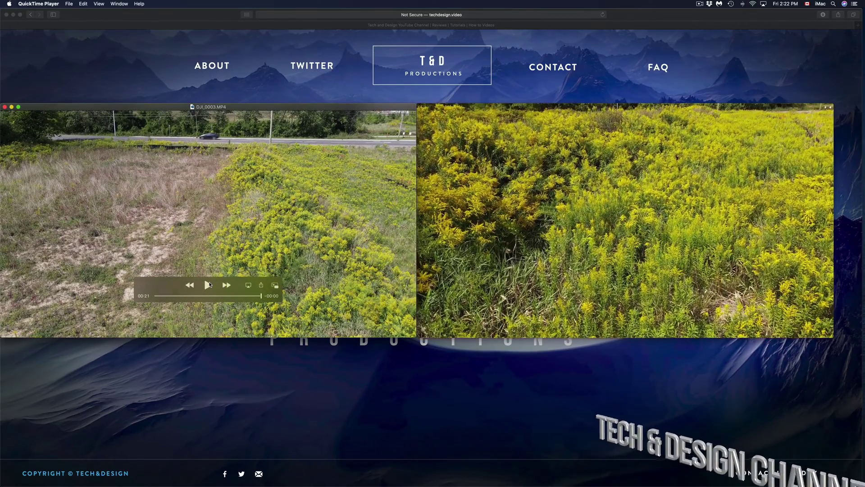
left_click(207, 285)
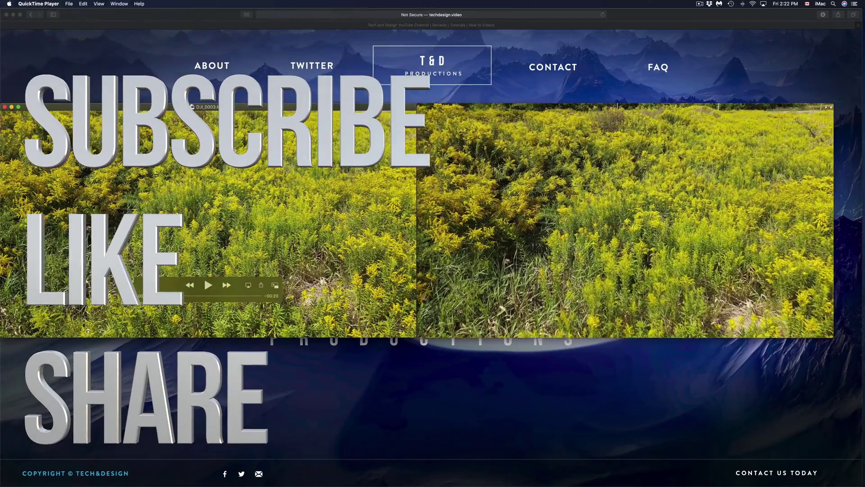